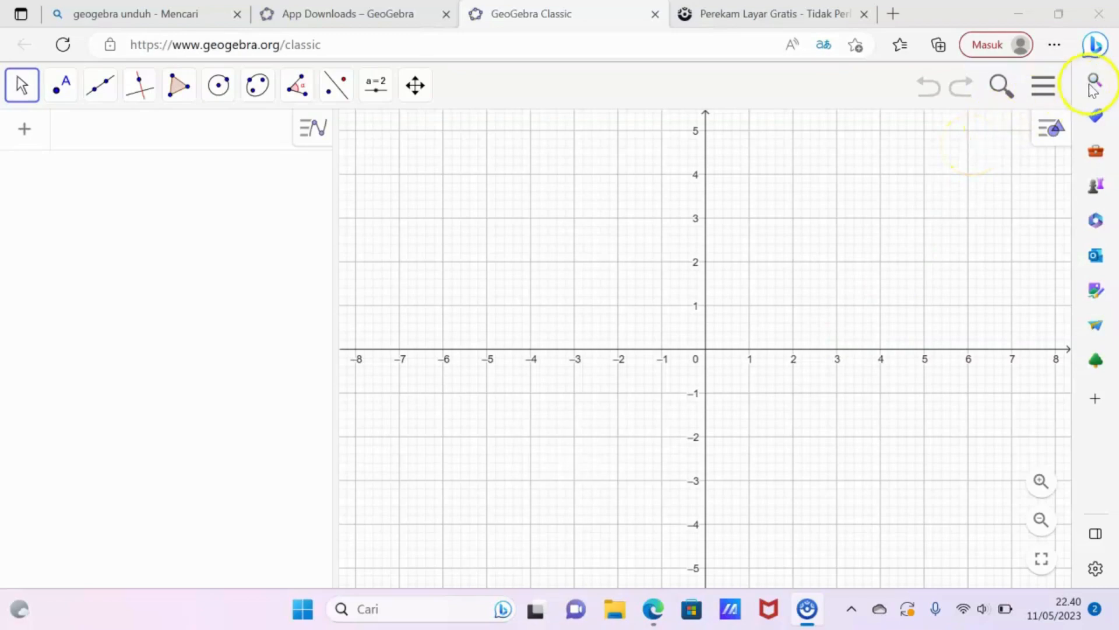
# - Open the 3D Graphics view and widen it over the 2D graphics area so only the 3D view remains
pyautogui.click(1045, 132)
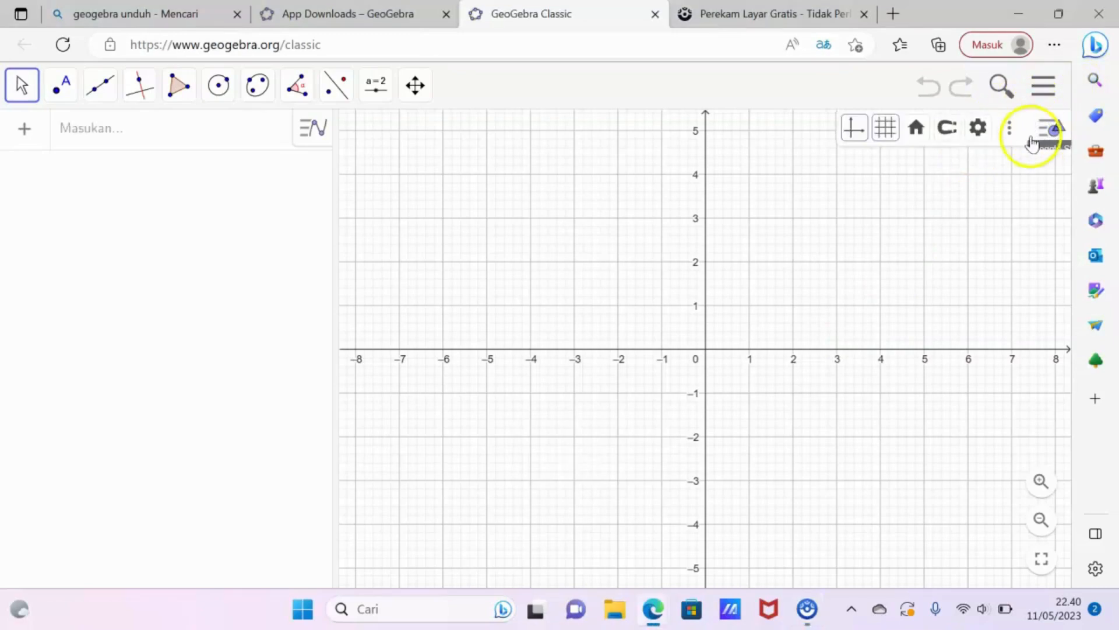
pyautogui.click(1009, 129)
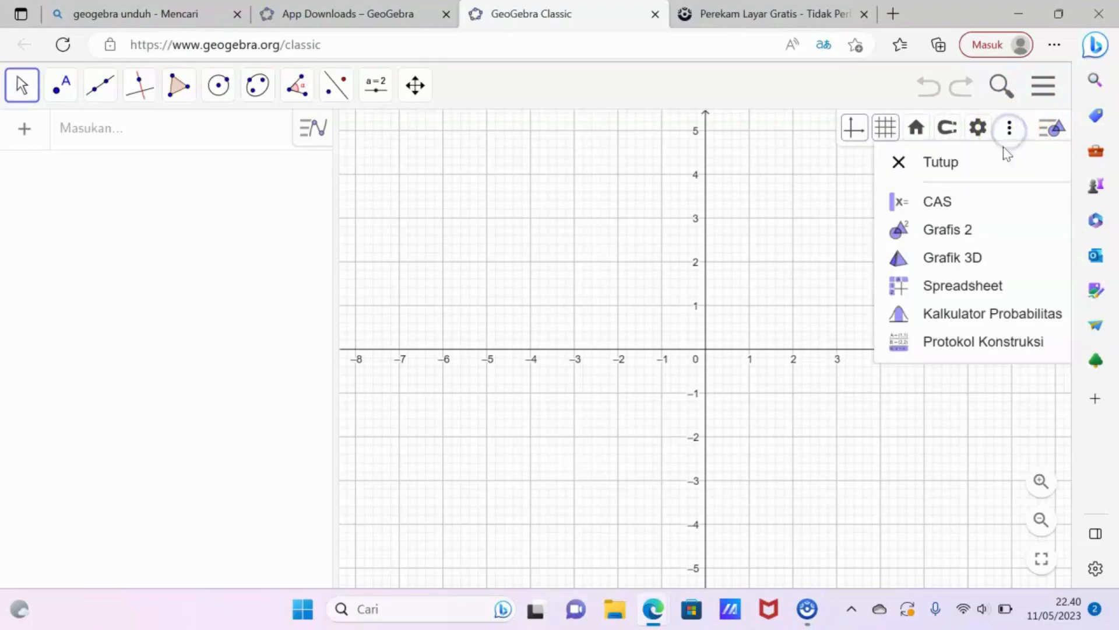
pyautogui.click(969, 266)
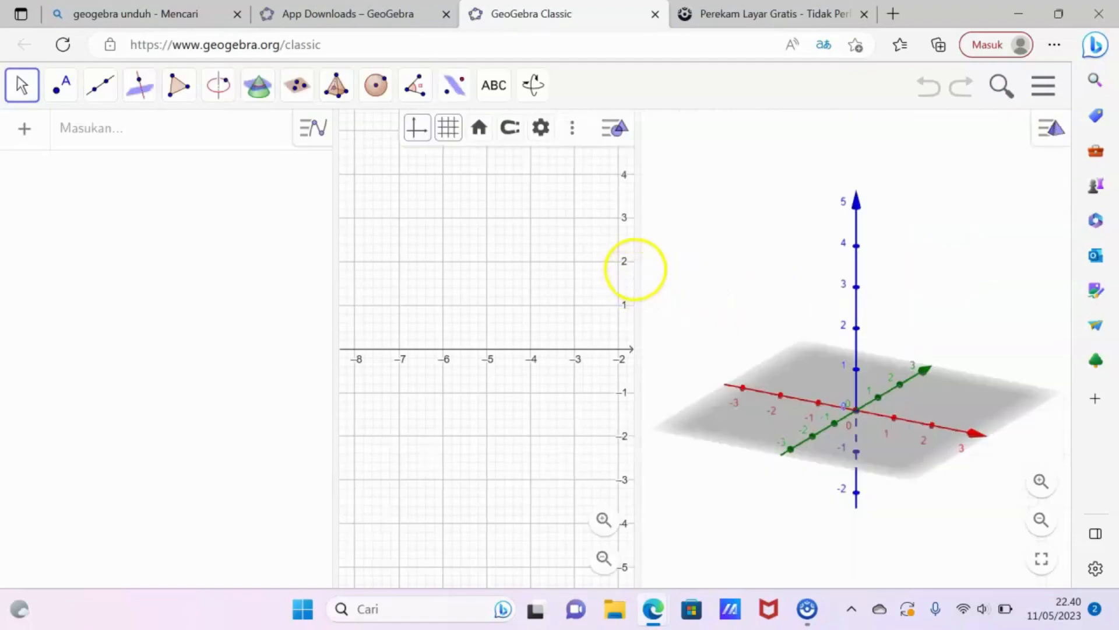
pyautogui.moveTo(637, 262); pyautogui.dragTo(295, 257)
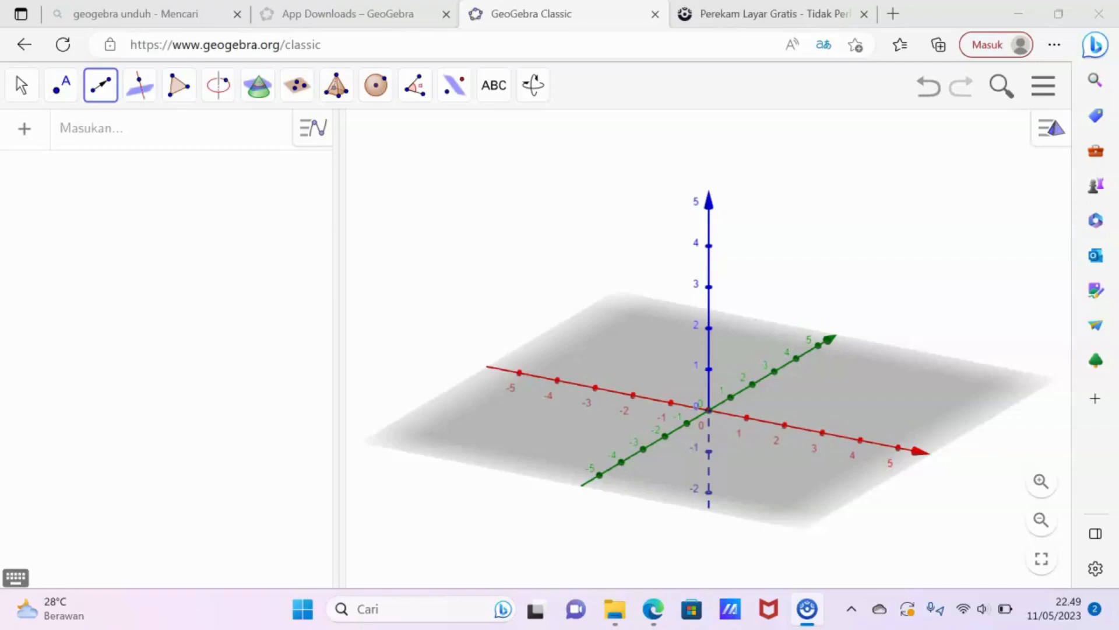
# - Define point A = (3, -1, 2) in the algebra input
pyautogui.click(87, 133)
pyautogui.write('A')
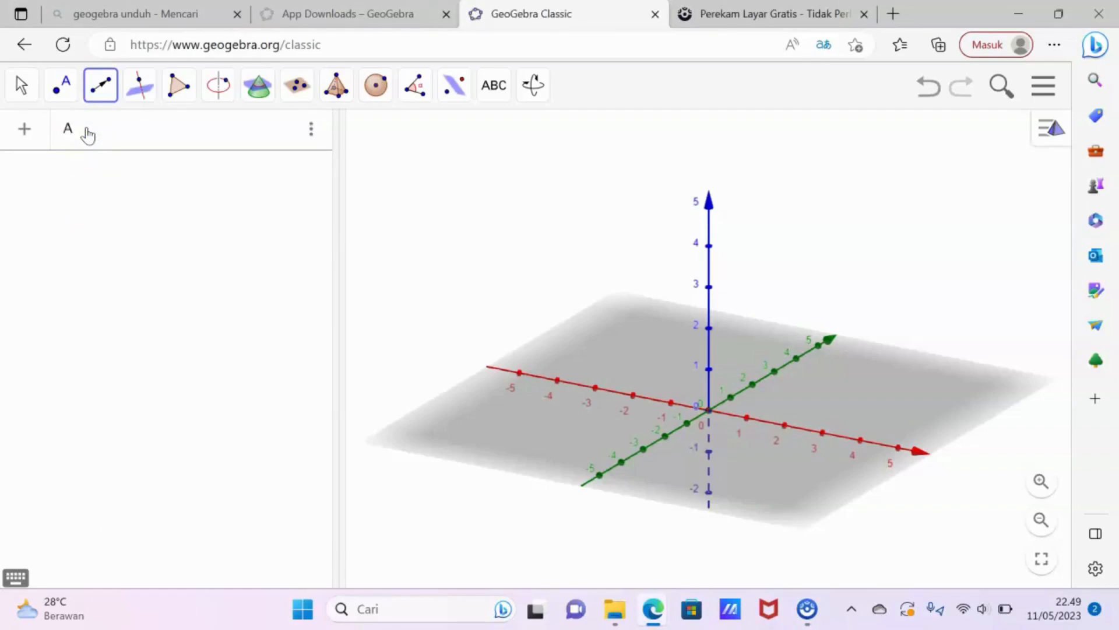
pyautogui.write('=(')
pyautogui.write('3,')
pyautogui.write('-1,2')
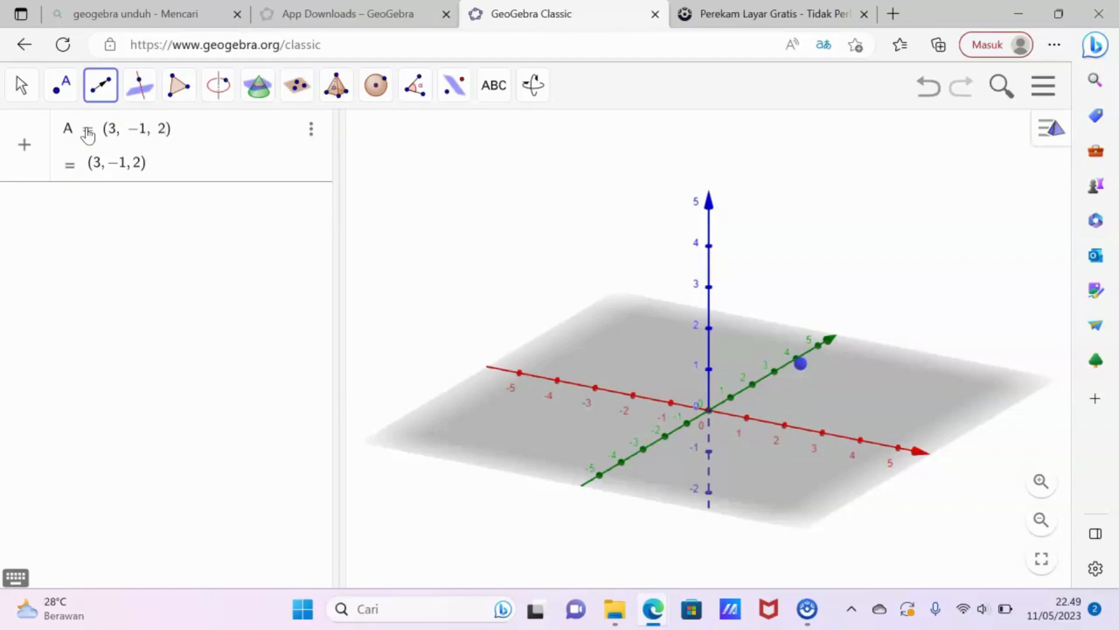
pyautogui.press('Return')
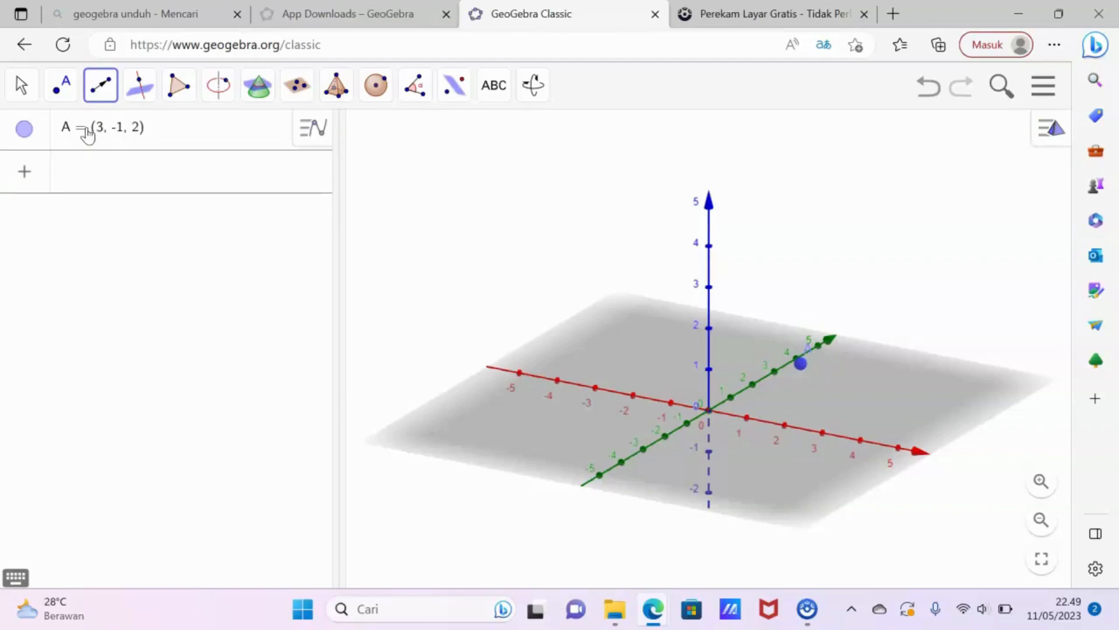
# - Define point B = (5, -4, 2) as a new algebra entry
pyautogui.write('B = (5,')
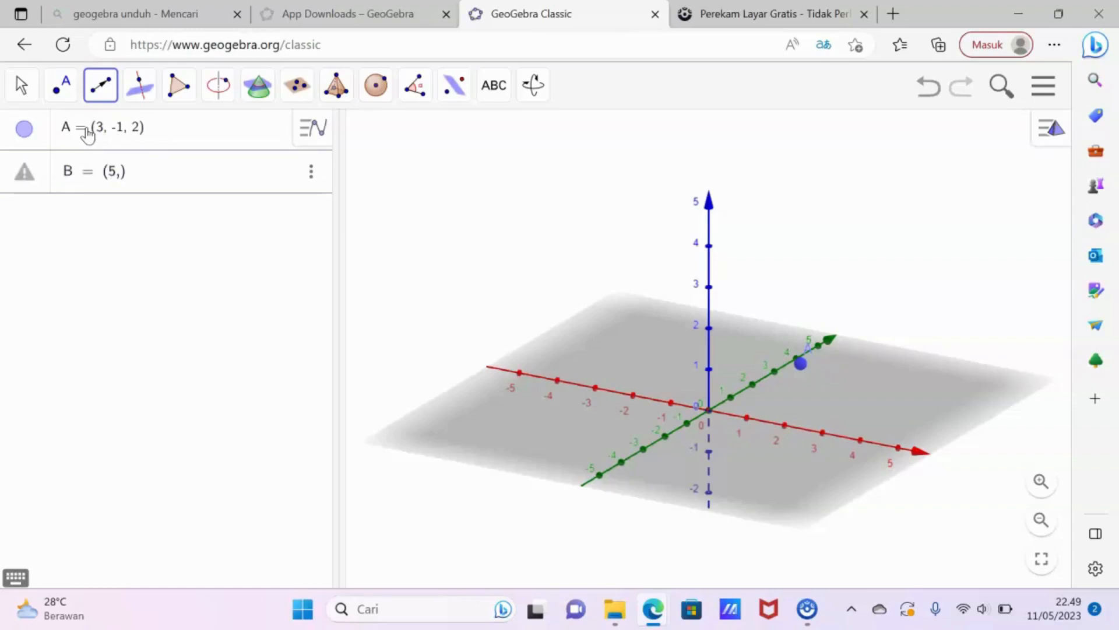
pyautogui.write(' -4')
pyautogui.press('Return')
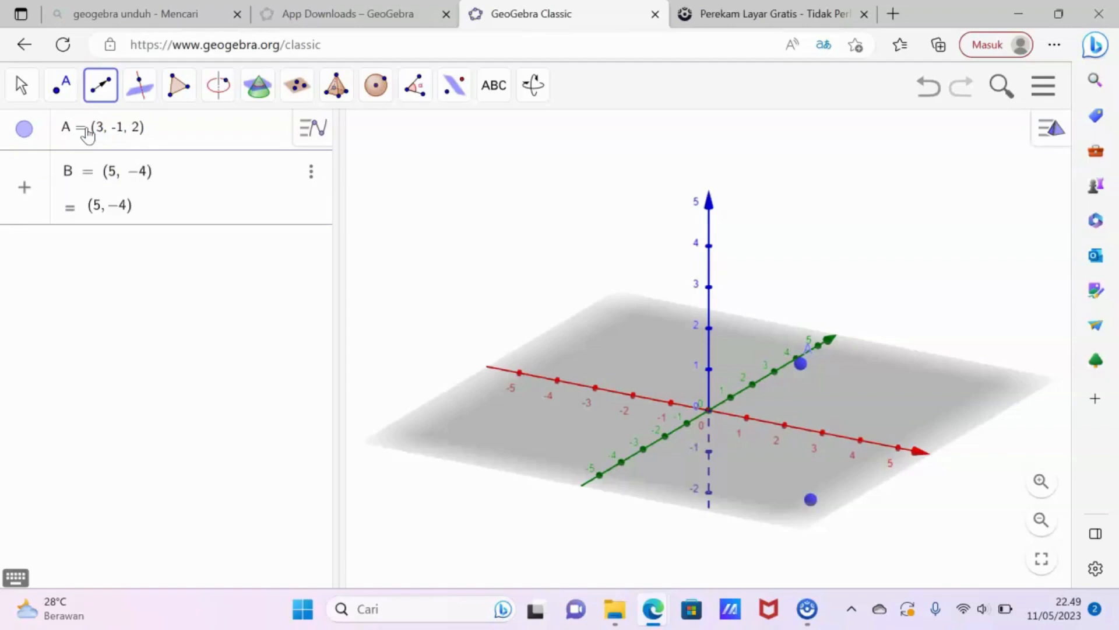
pyautogui.write(', 2')
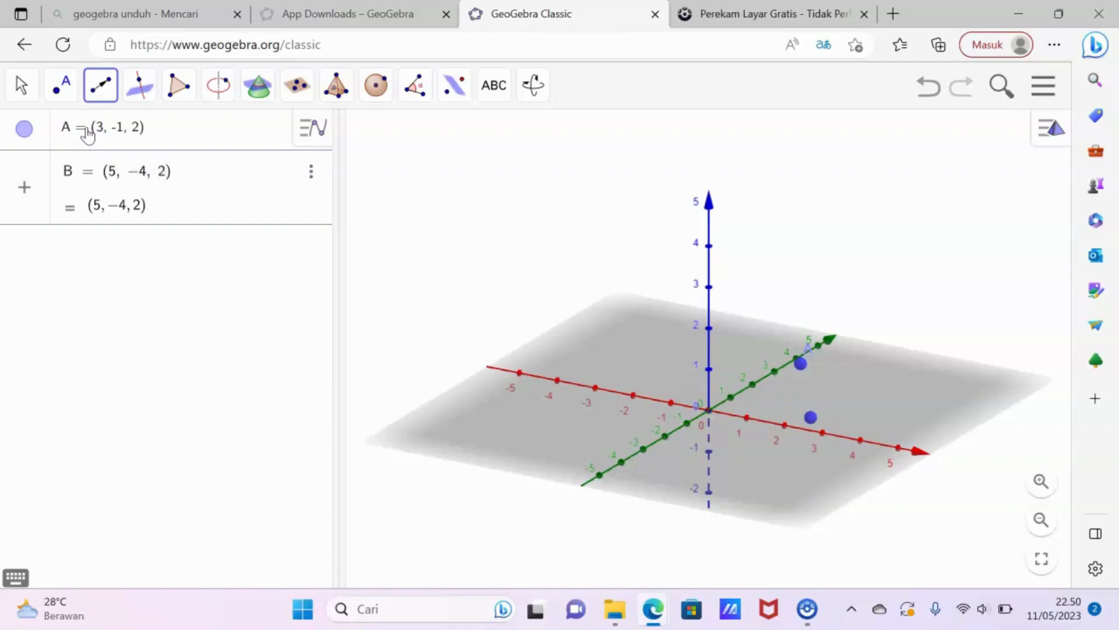
pyautogui.press('Return')
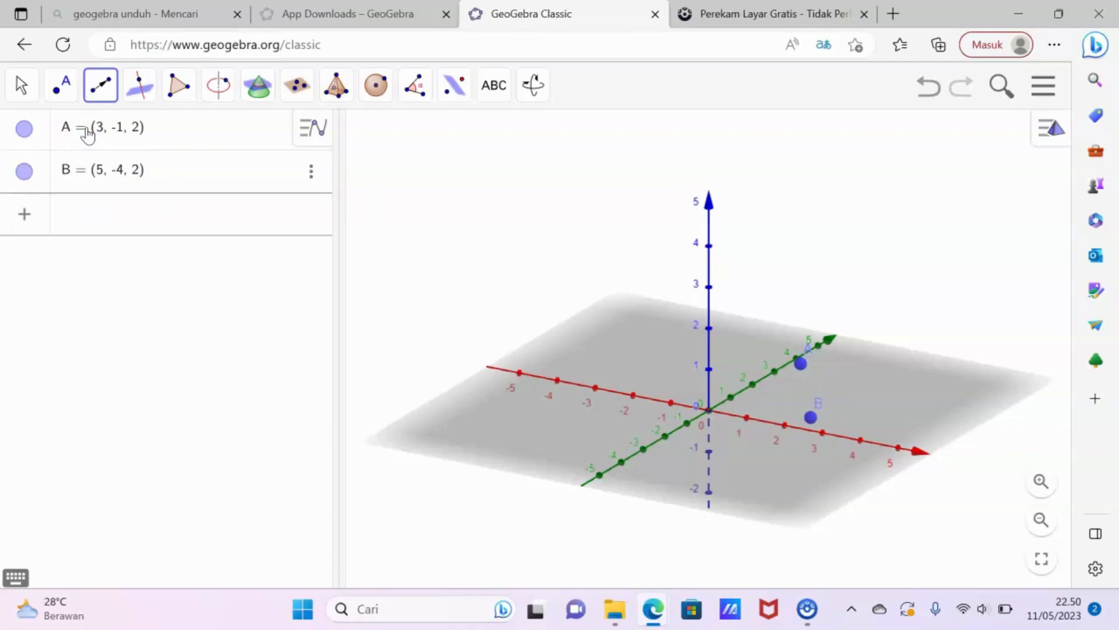
# - Define the origin point O = (0, 0, 0) as a new algebra entry
pyautogui.write('O ')
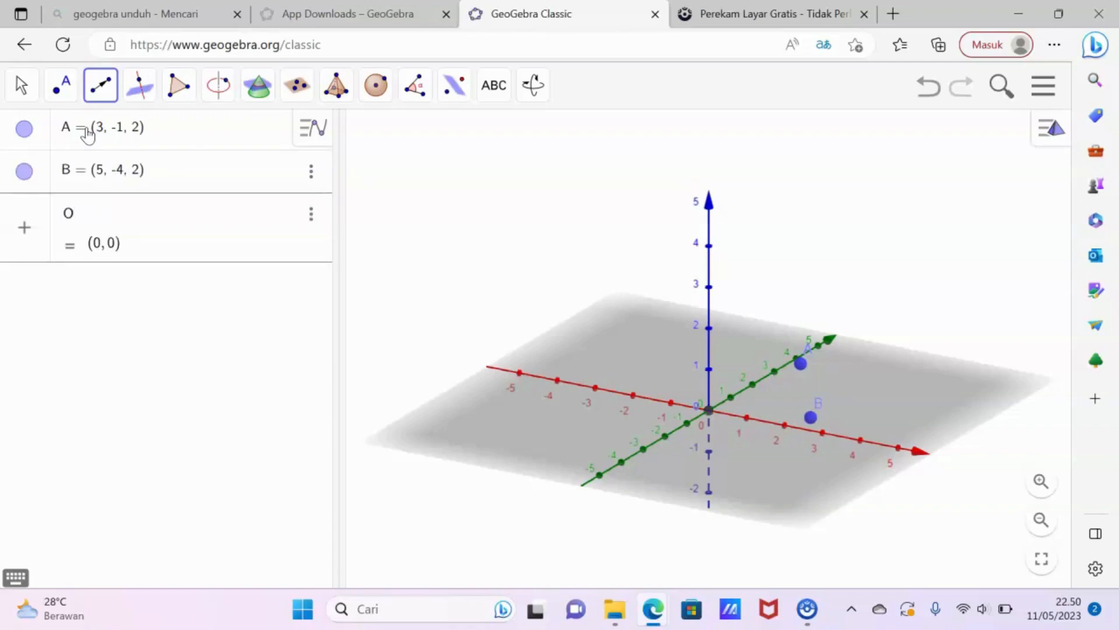
pyautogui.write('= (0, 0, ')
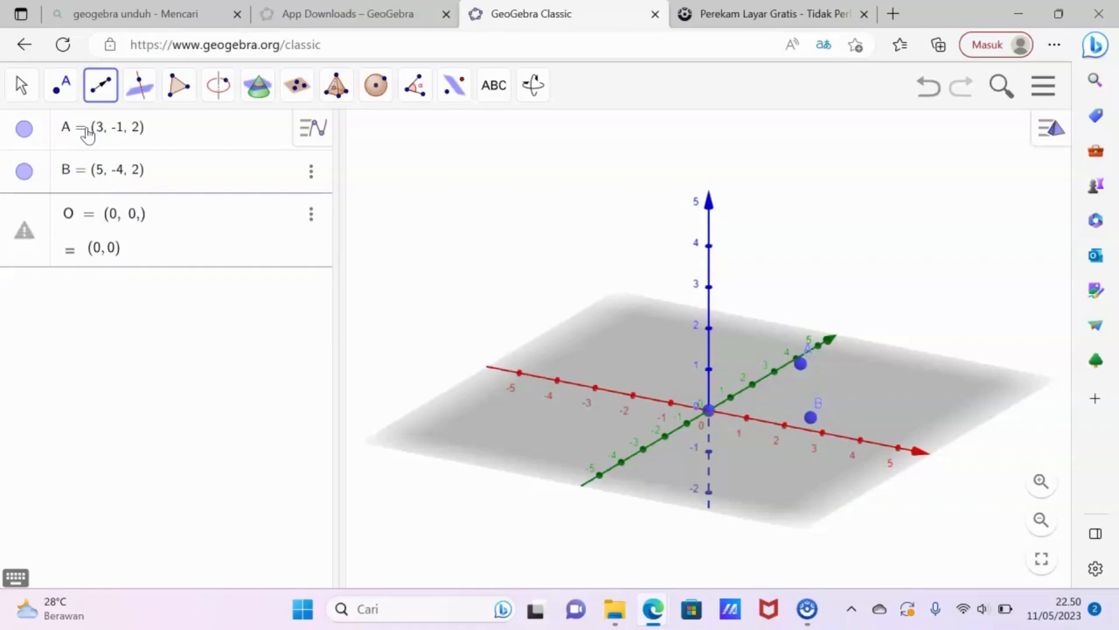
pyautogui.write('0')
pyautogui.press('Return')
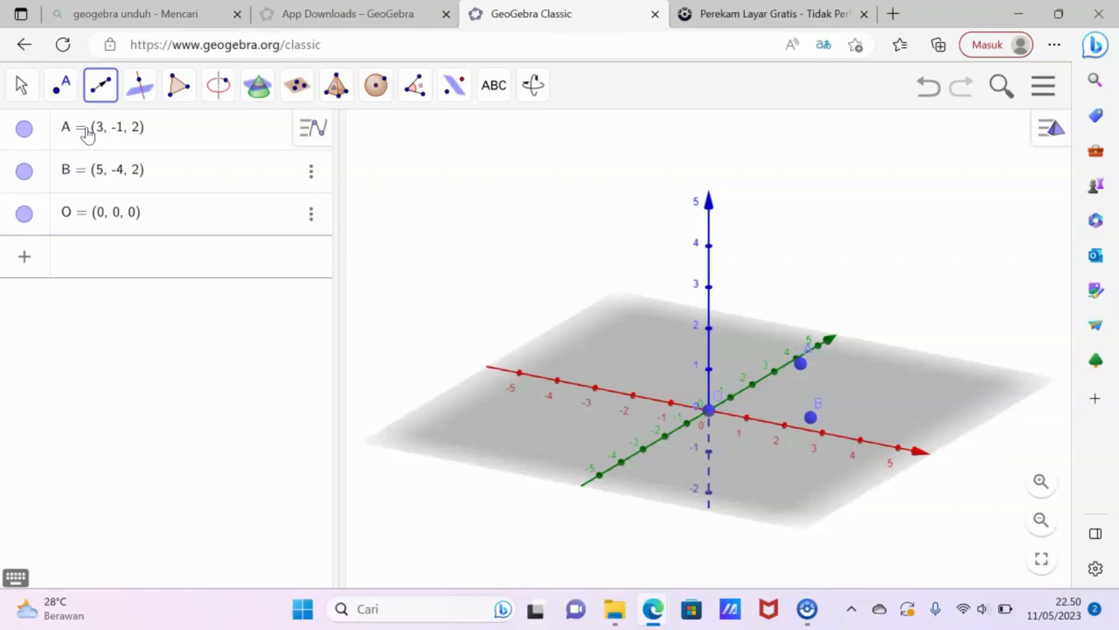
# - Draw a vector from point O to point A with the Vector tool
pyautogui.click(101, 83)
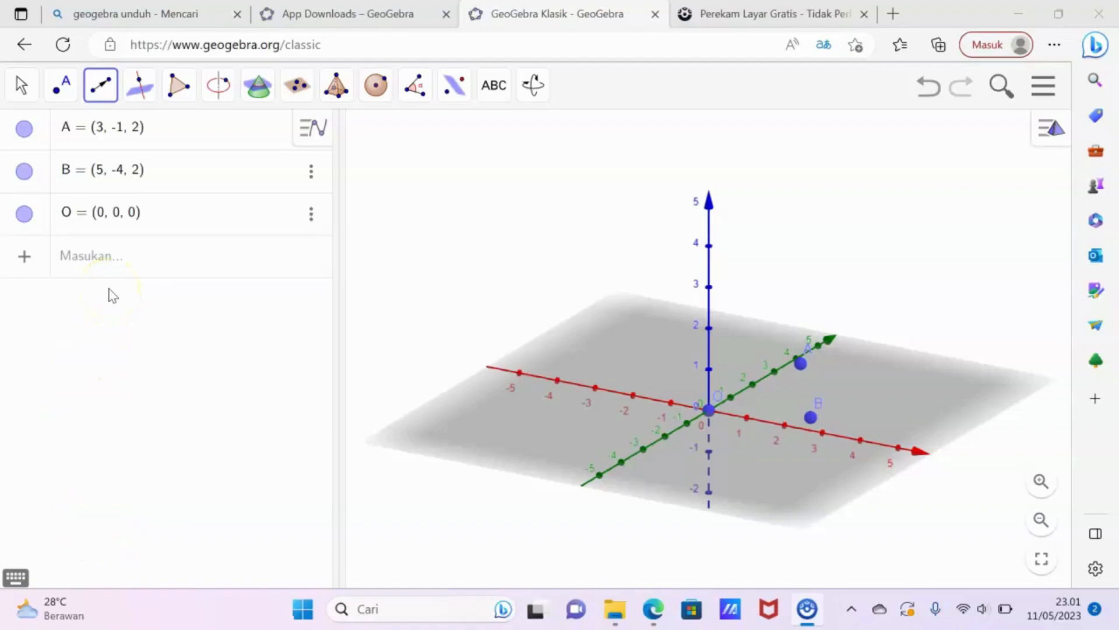
pyautogui.click(105, 101)
pyautogui.click(105, 100)
pyautogui.click(116, 284)
pyautogui.click(403, 401)
pyautogui.click(519, 402)
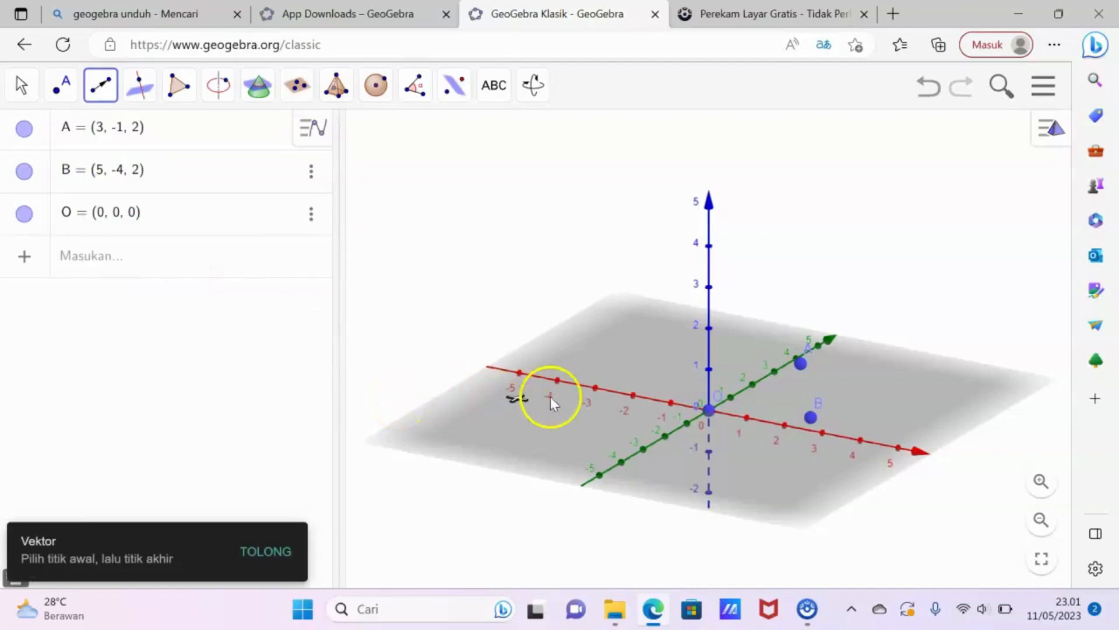
pyautogui.click(708, 407)
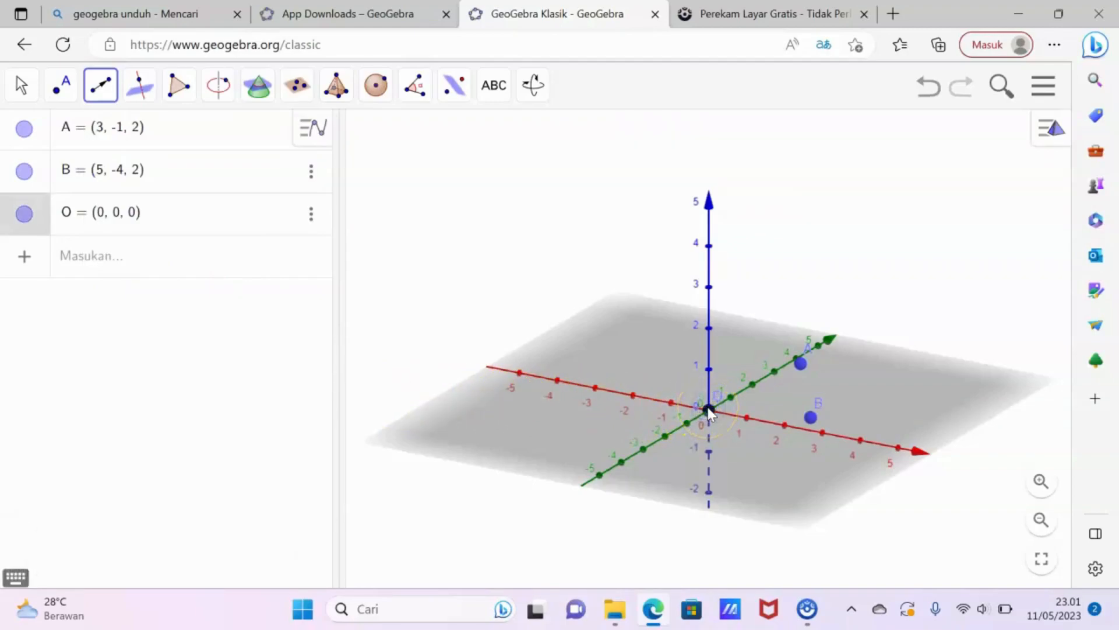
pyautogui.click(797, 367)
# - Draw a second vector from point O to point B
pyautogui.click(765, 391)
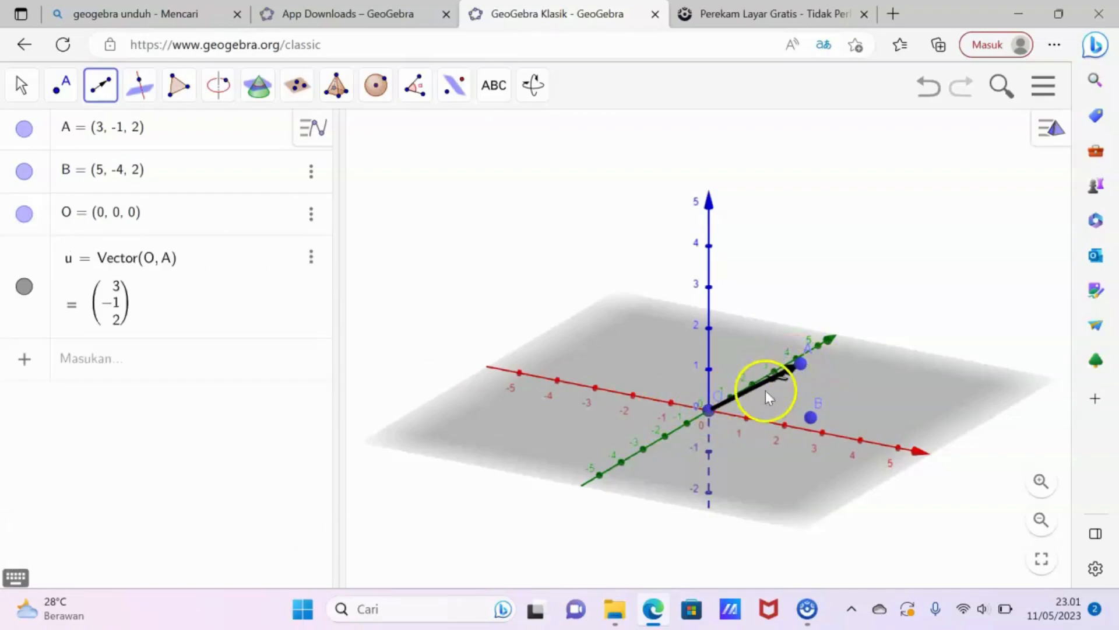
pyautogui.click(707, 408)
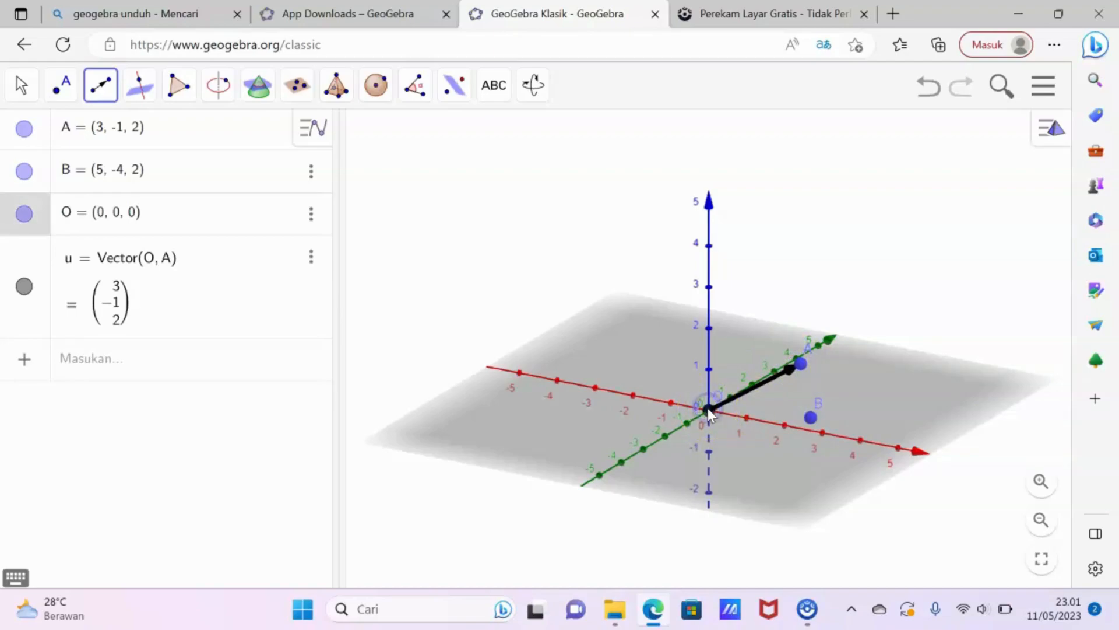
pyautogui.click(810, 417)
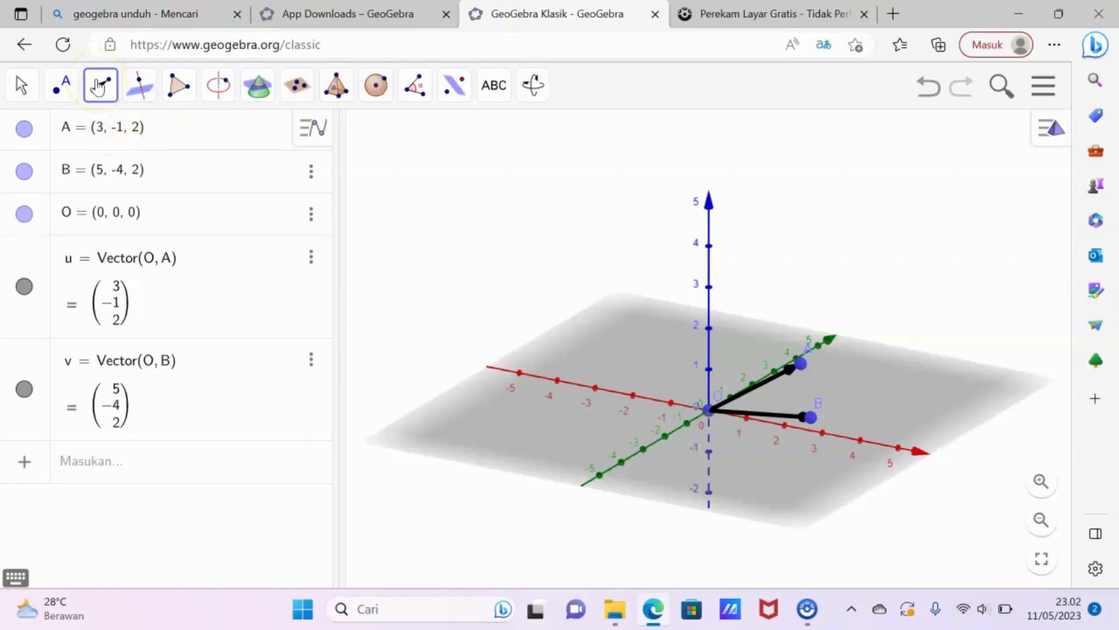
# - Draw a line through points O and B with the Line tool
pyautogui.moveTo(99, 86); pyautogui.dragTo(81, 320)
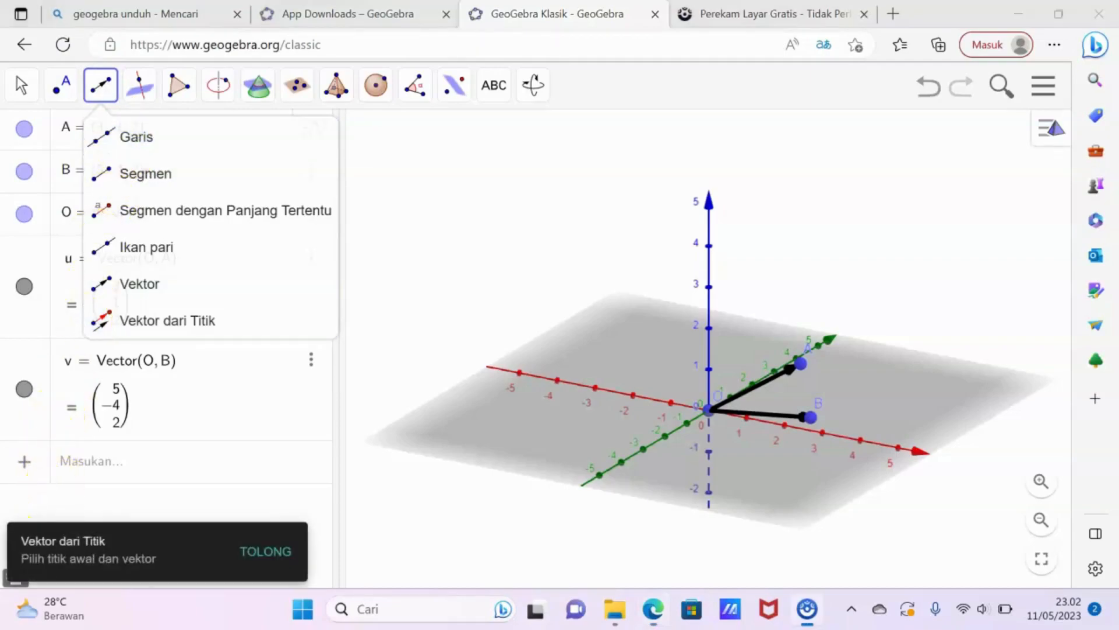
pyautogui.click(125, 105)
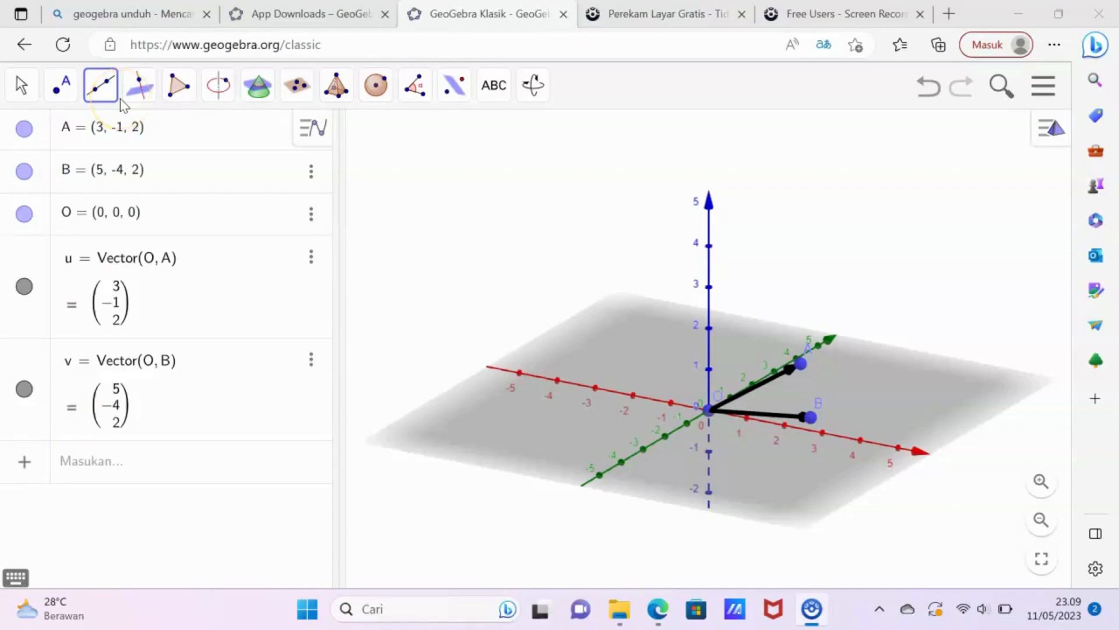
pyautogui.click(100, 88)
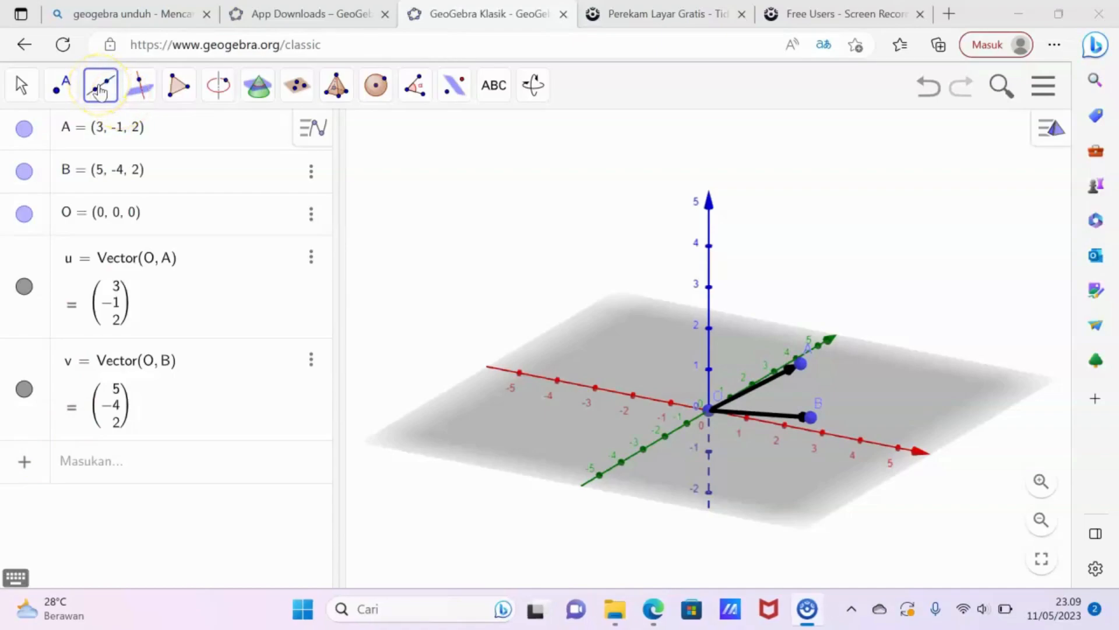
pyautogui.click(100, 87)
pyautogui.click(128, 144)
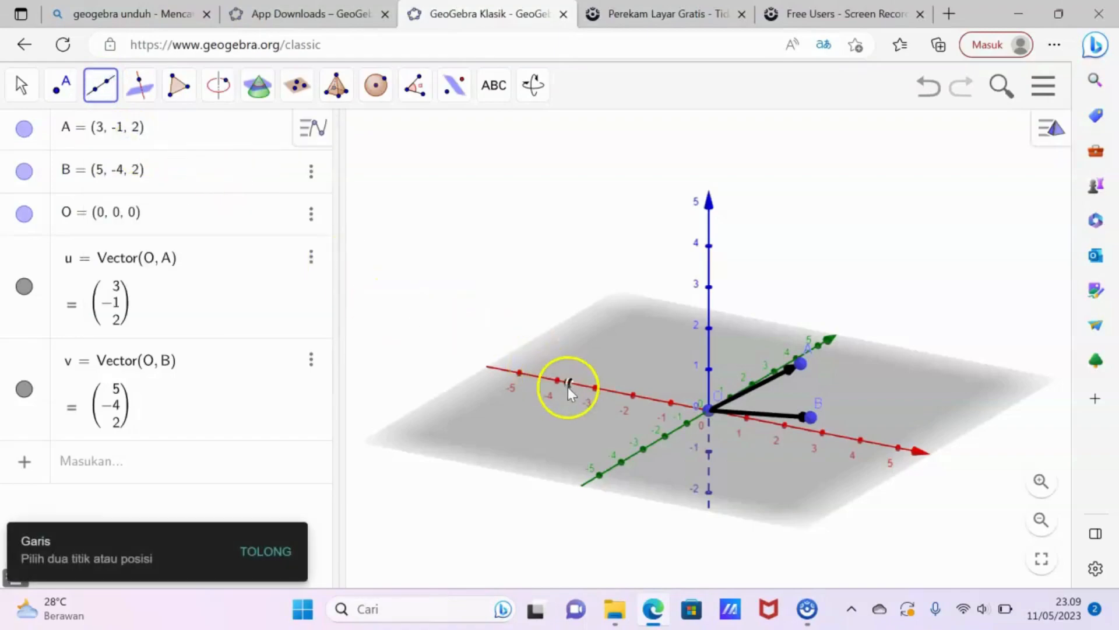
pyautogui.click(707, 410)
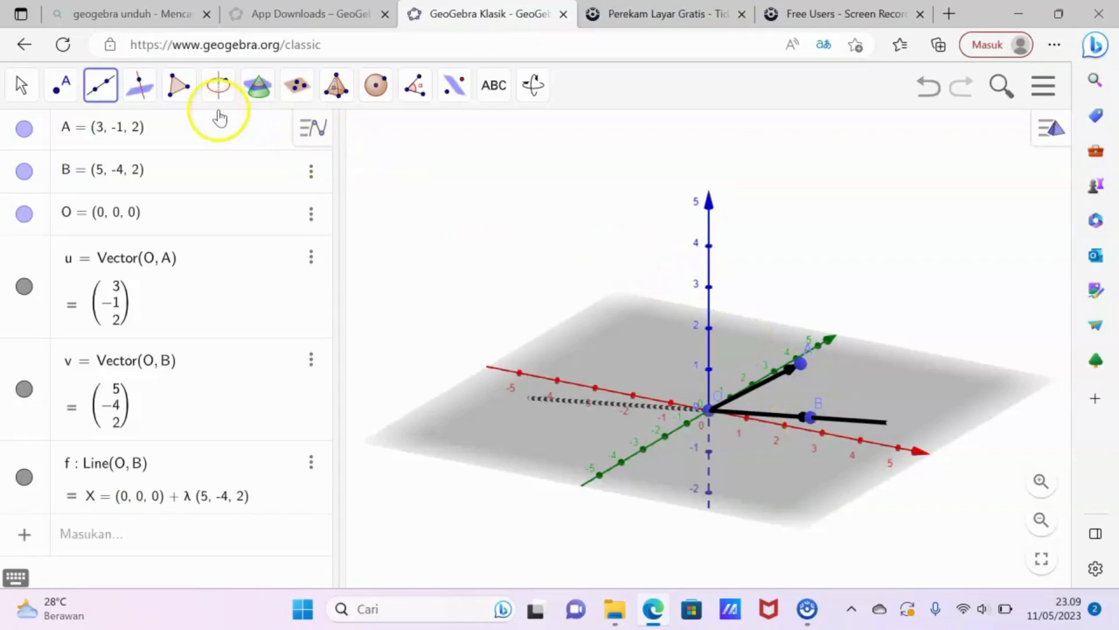
# - Construct a perpendicular line through point A to the line through O and B
pyautogui.click(134, 89)
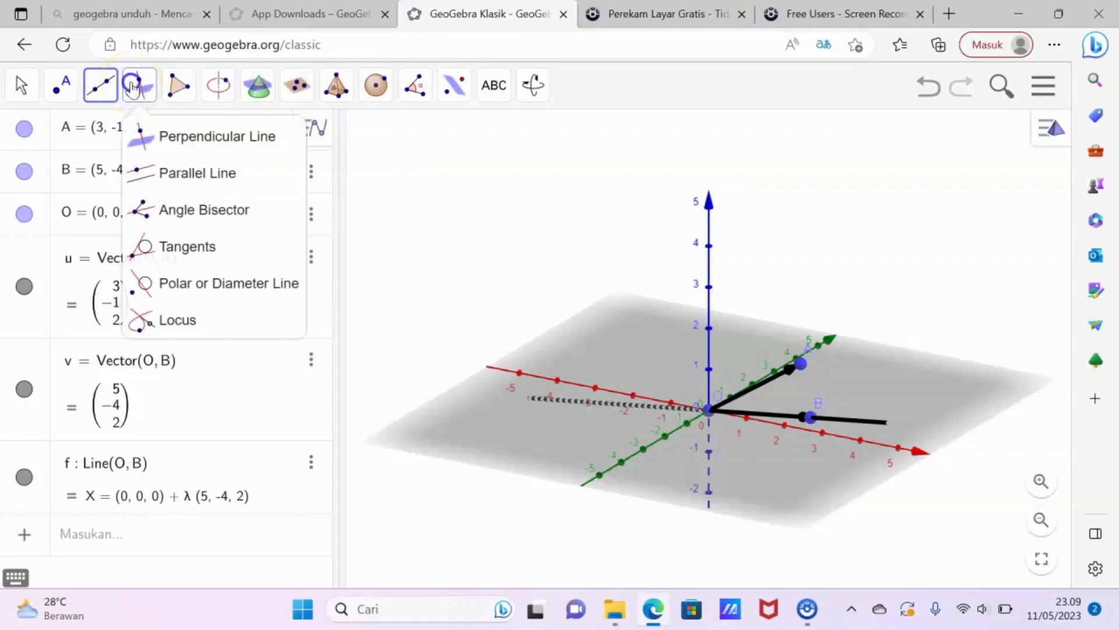
pyautogui.click(175, 133)
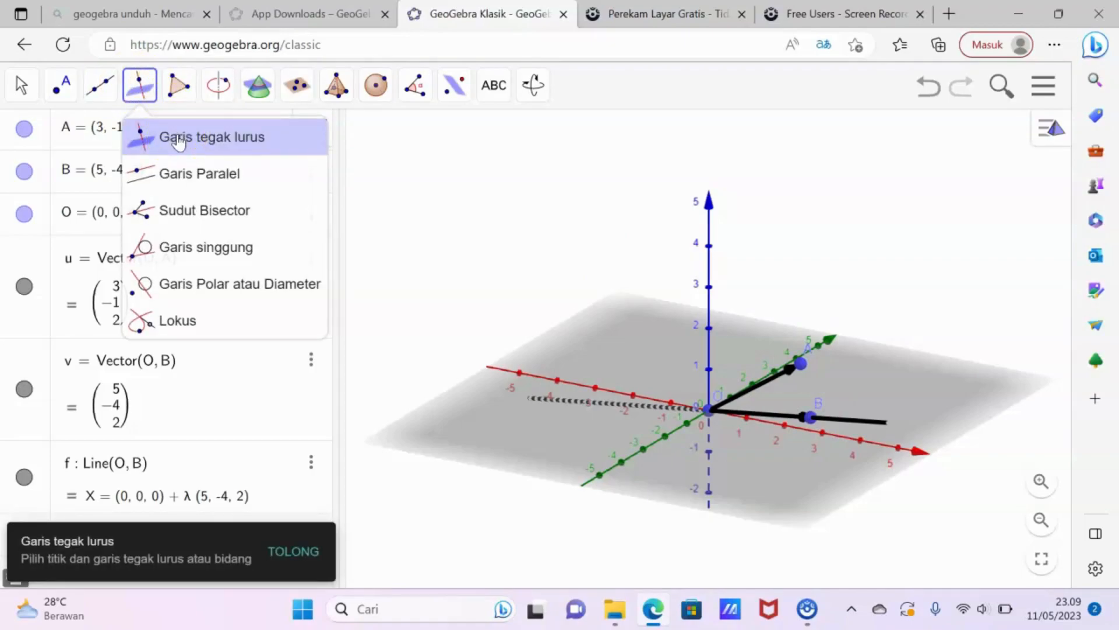
pyautogui.click(178, 140)
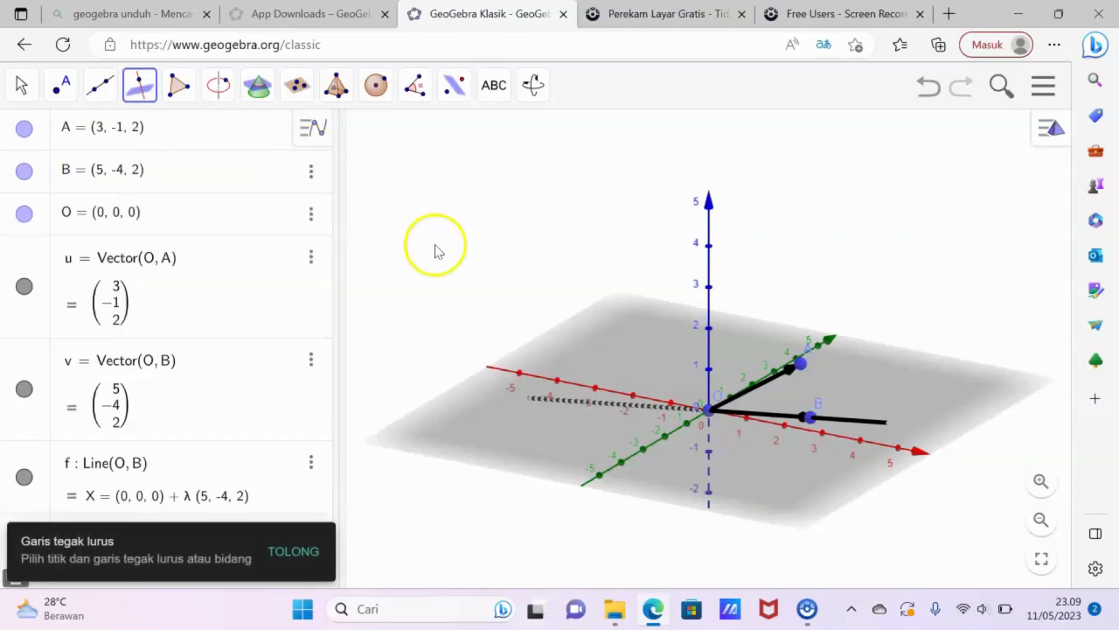
pyautogui.click(800, 362)
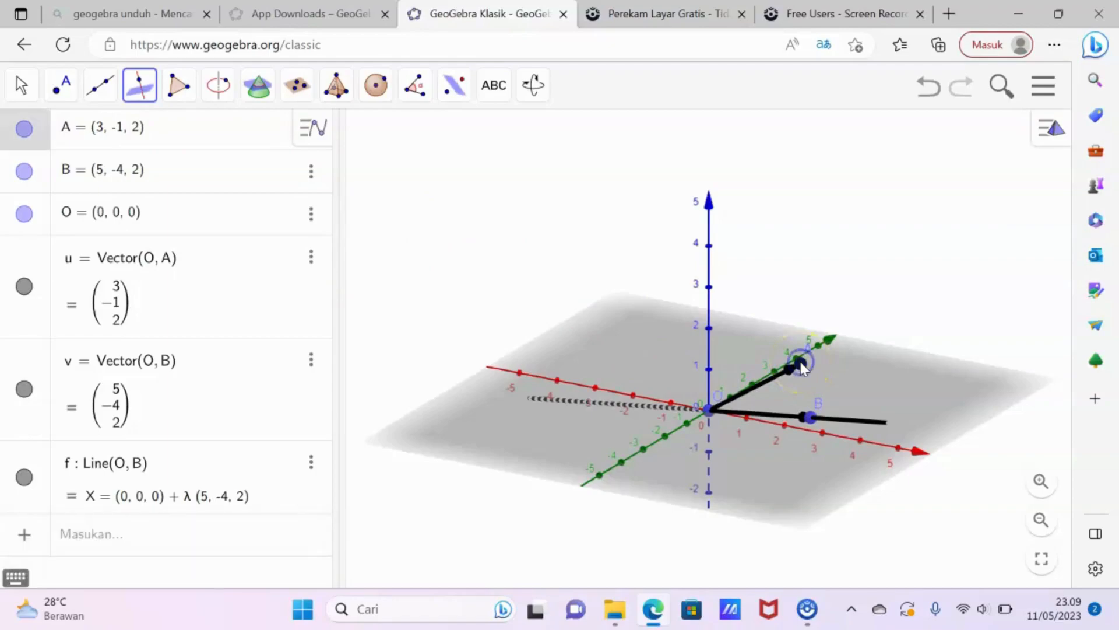
pyautogui.click(761, 421)
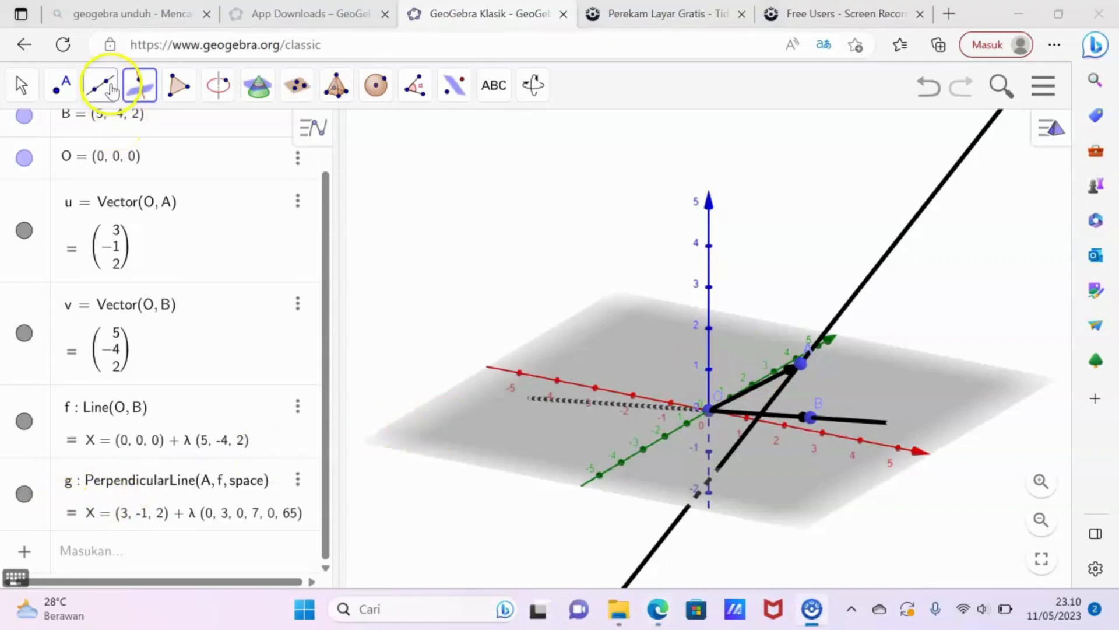
# - Mark the intersection point of the perpendicular line with the line through O and B
pyautogui.click(61, 88)
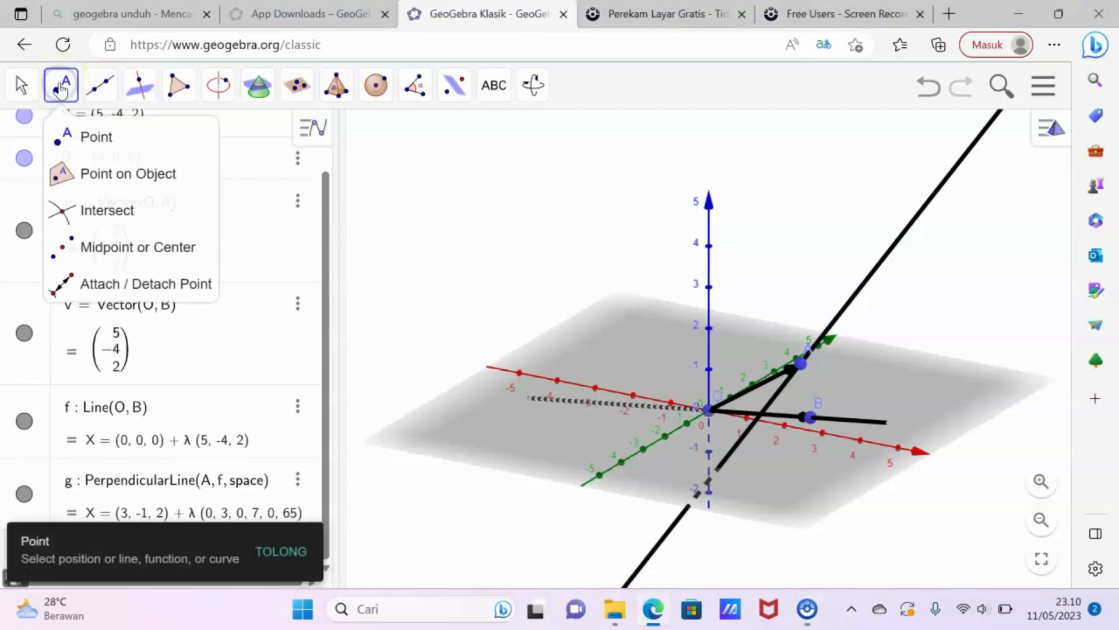
pyautogui.click(109, 216)
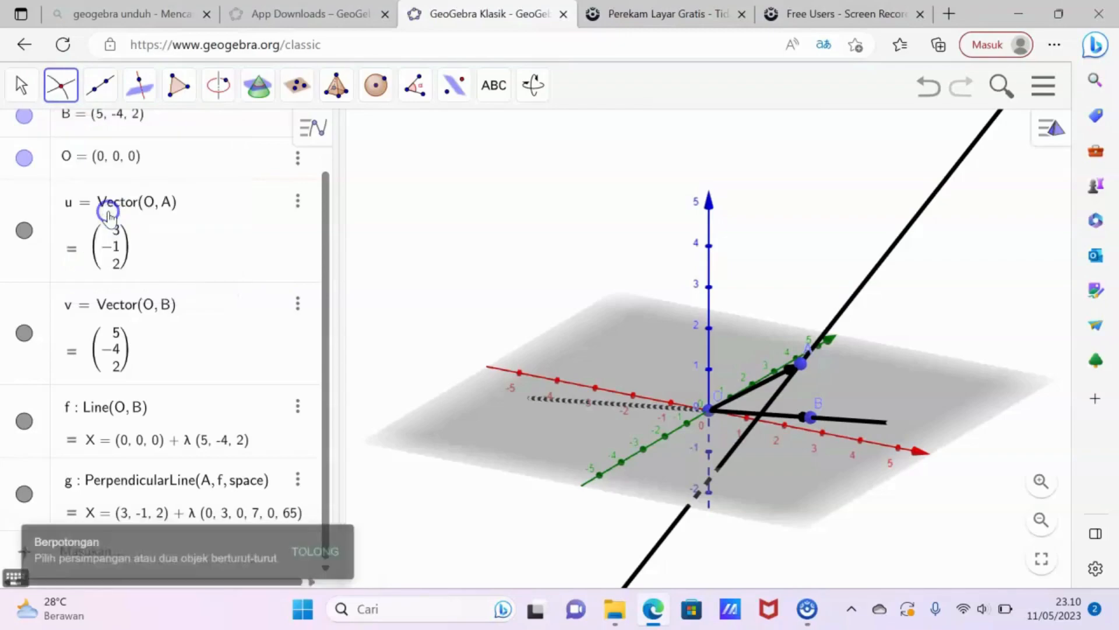
pyautogui.click(325, 295)
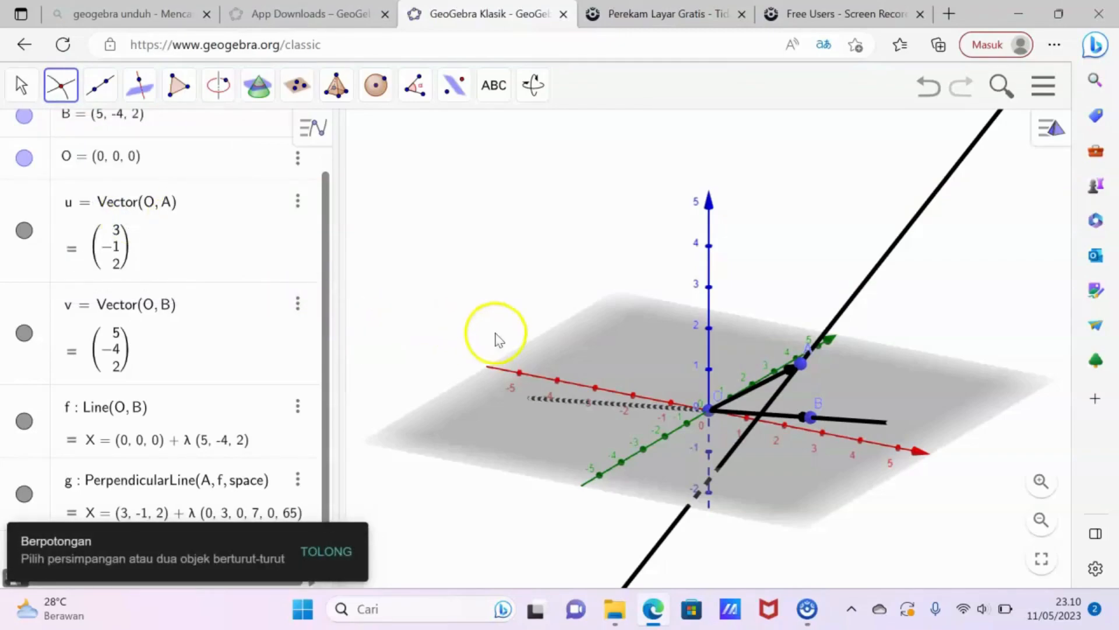
pyautogui.click(768, 417)
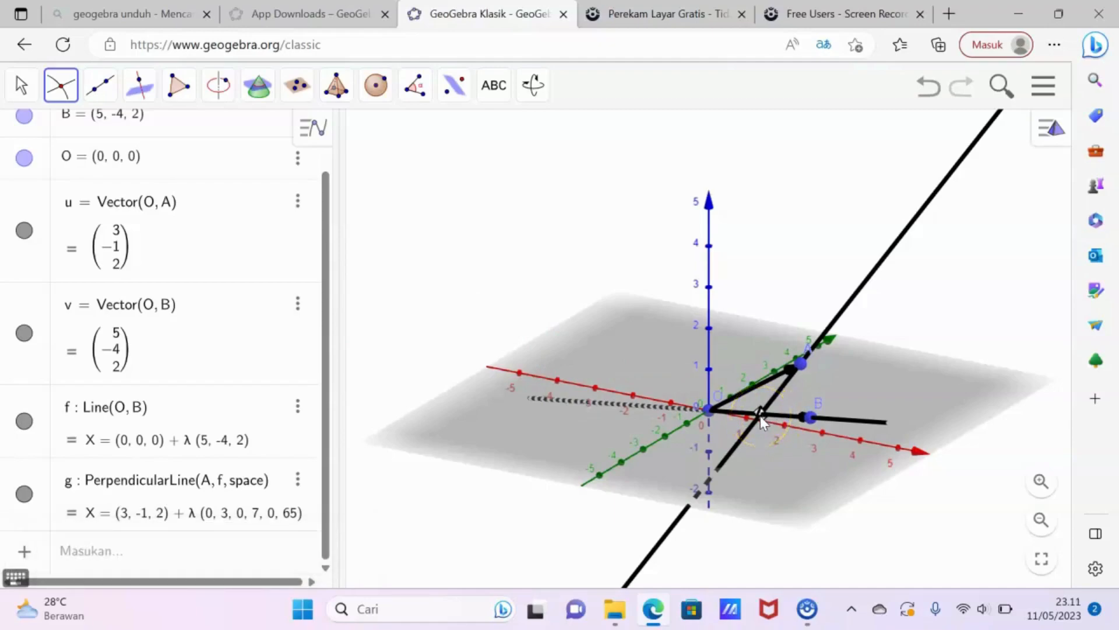
pyautogui.click(760, 415)
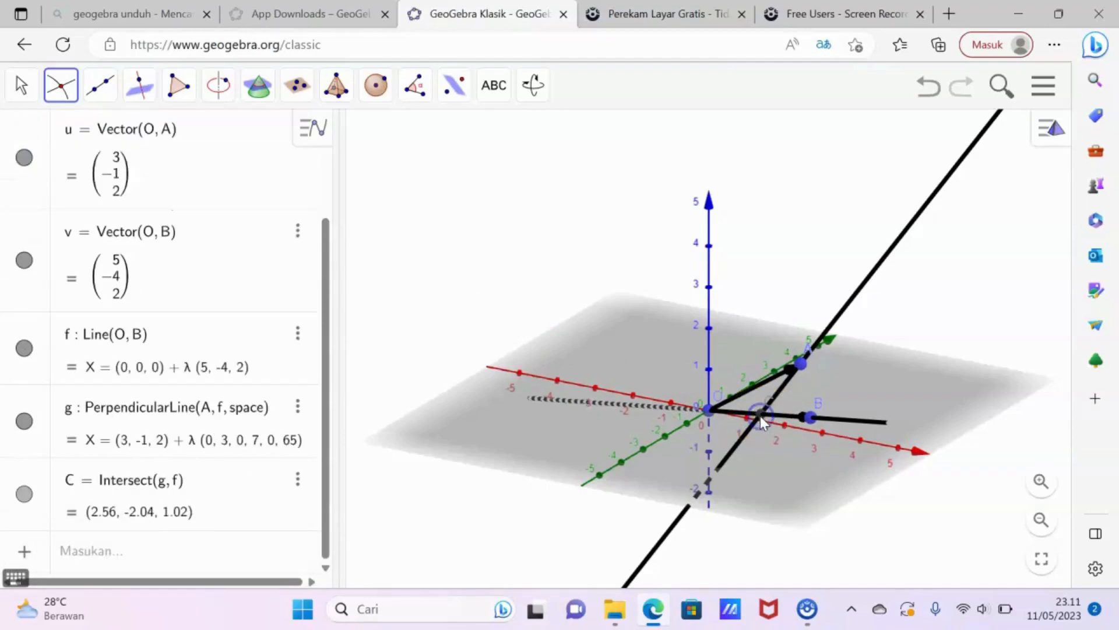
# - Intersect the perpendicular line through A with the line through O and B once more to add a second intersection point
pyautogui.click(828, 335)
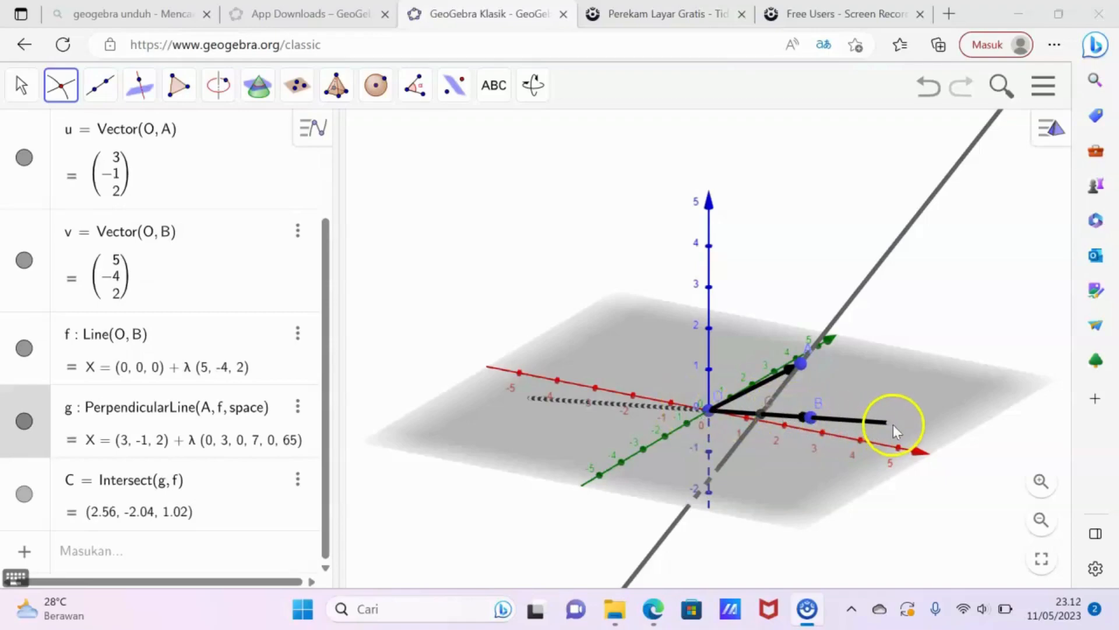
pyautogui.click(848, 419)
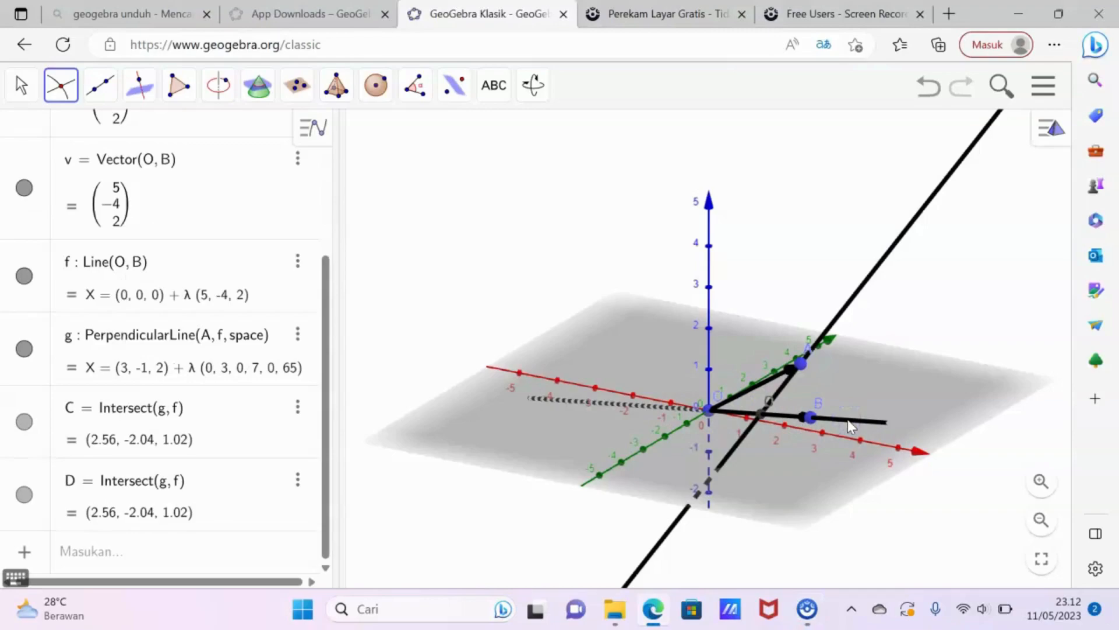
# - Hide the line through O and B and the perpendicular line through A in the 3D view
pyautogui.rightClick(848, 418)
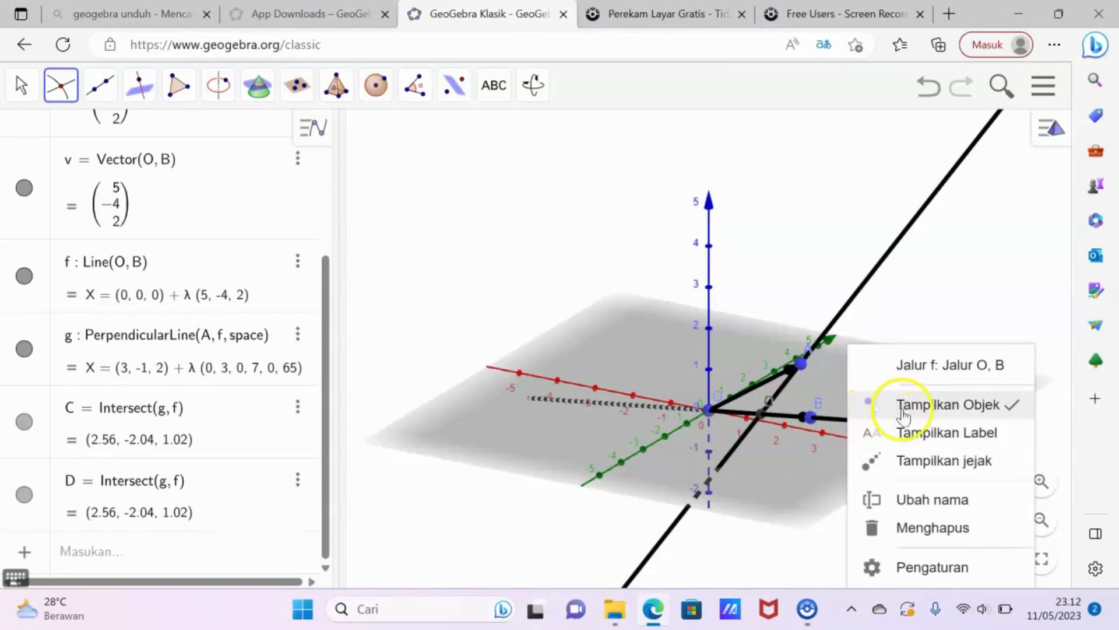
pyautogui.click(940, 408)
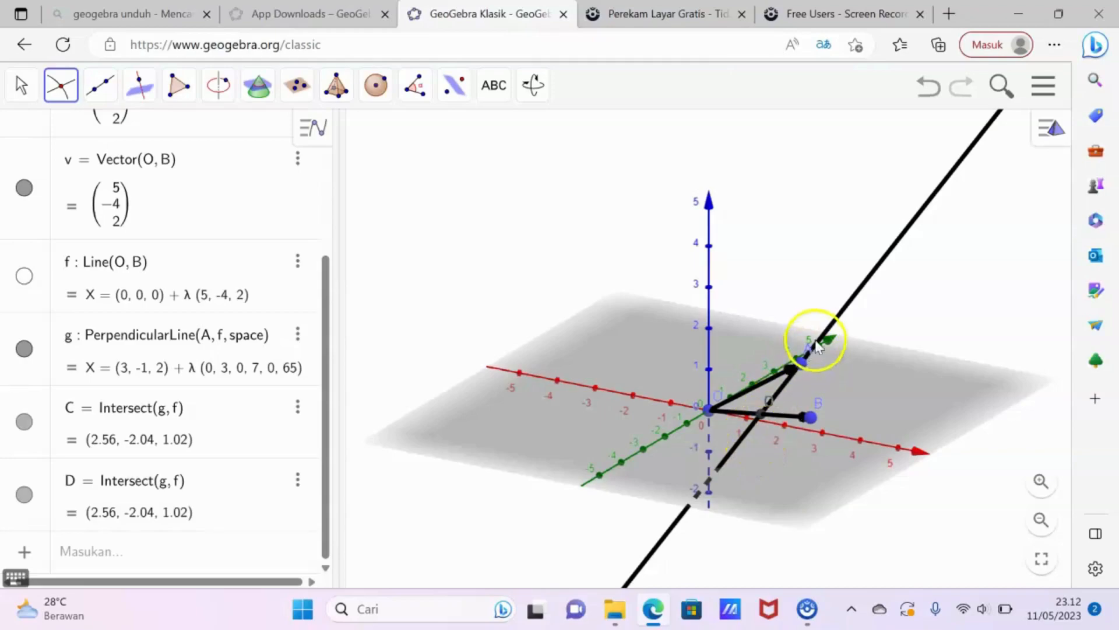
pyautogui.click(852, 303)
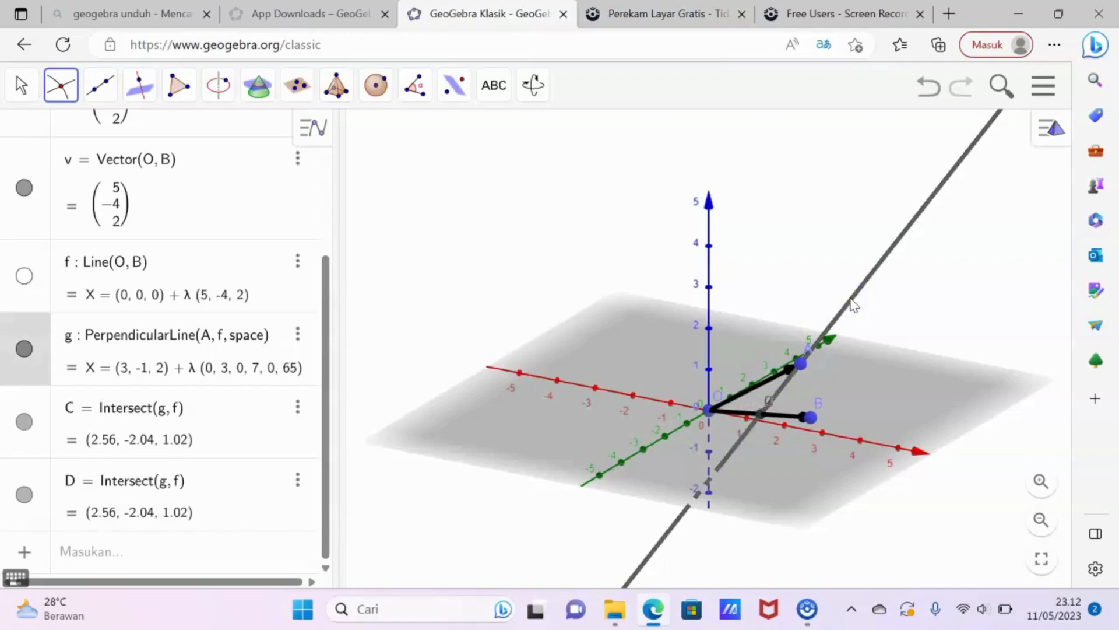
pyautogui.rightClick(851, 301)
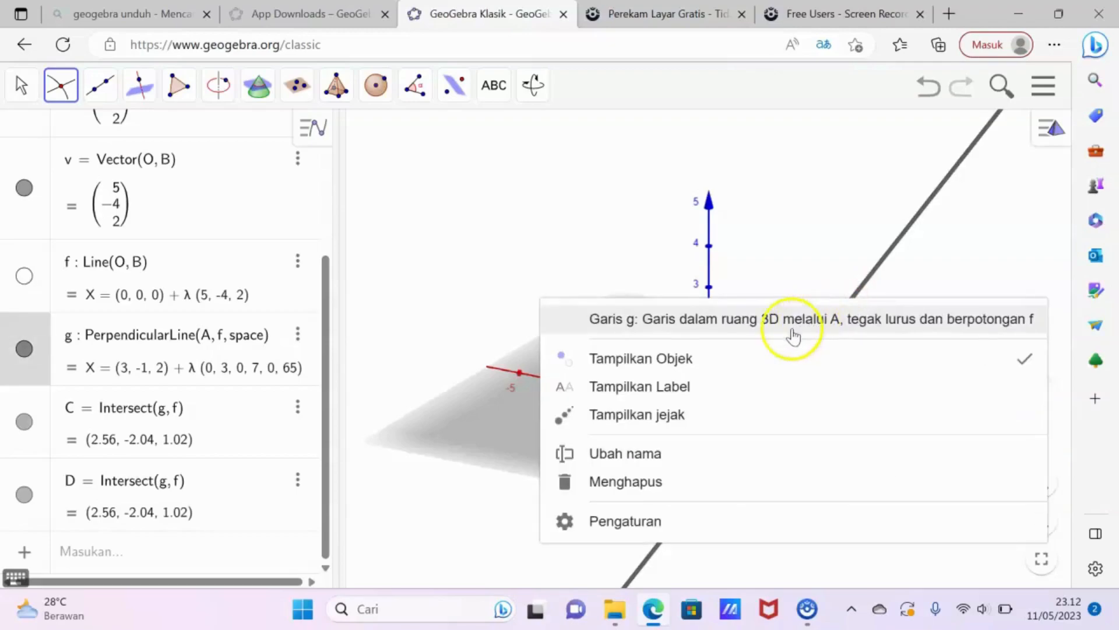
pyautogui.click(729, 372)
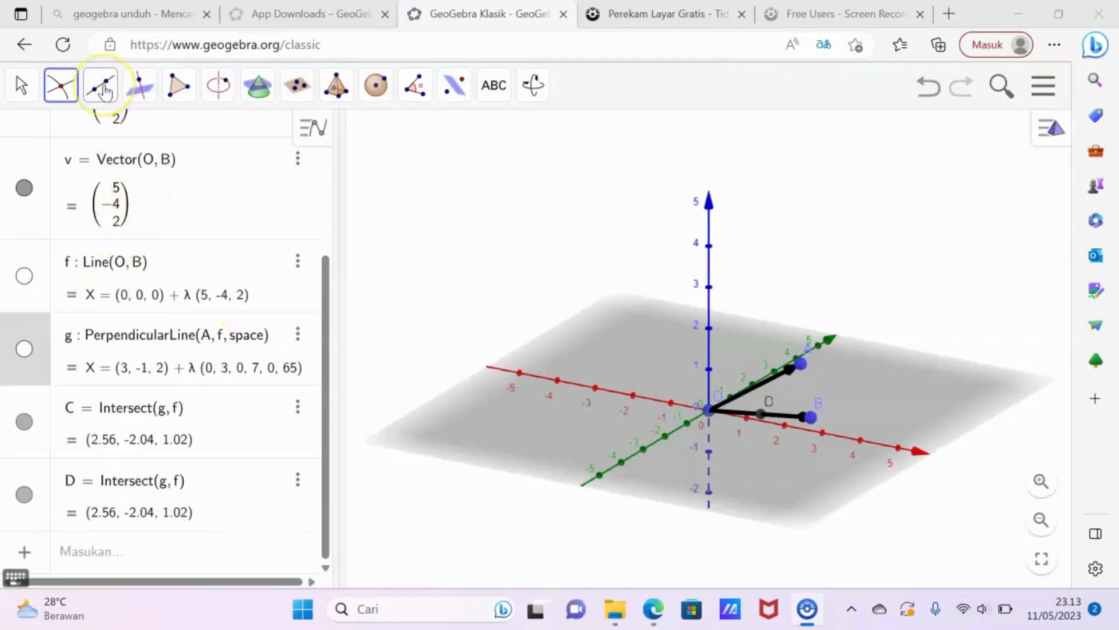
# - Draw a segment from point A to intersection point D on vector OB
pyautogui.click(103, 89)
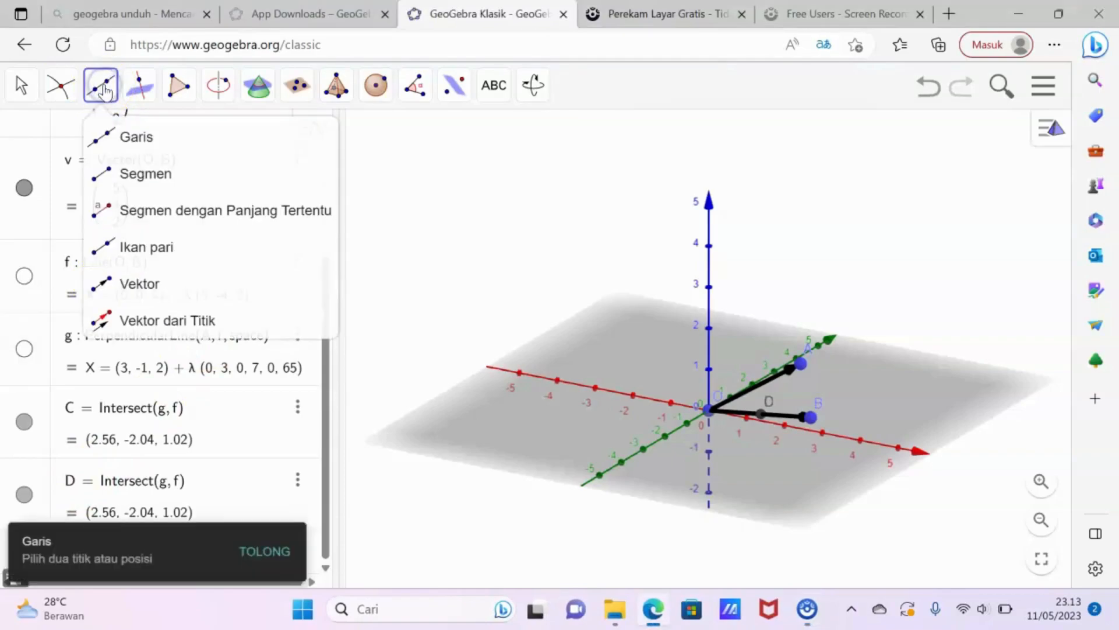
pyautogui.click(134, 176)
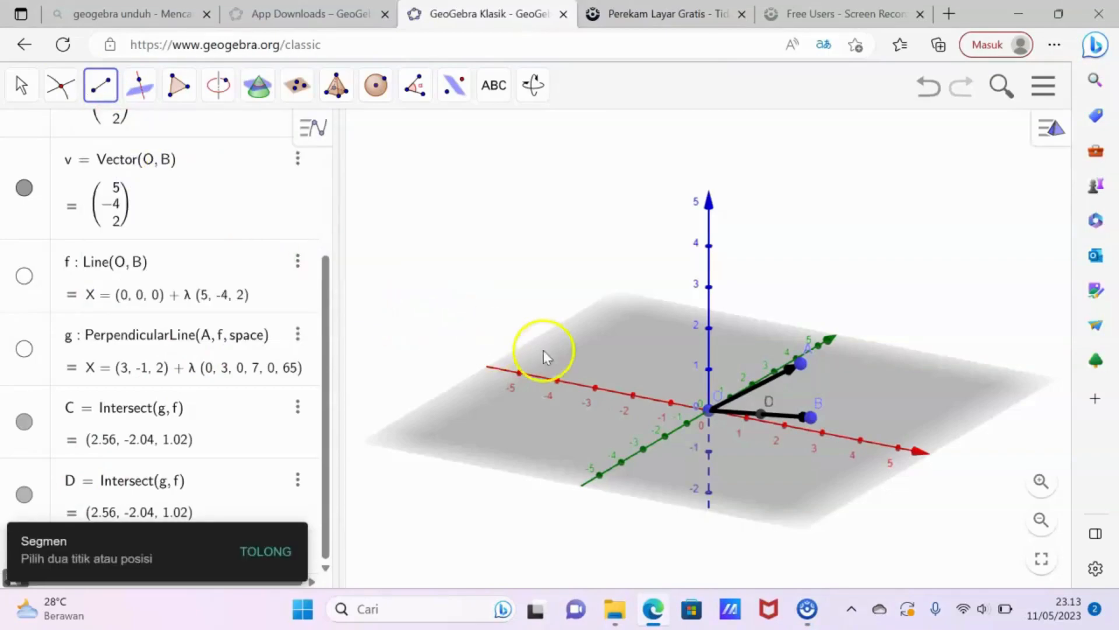
pyautogui.click(801, 362)
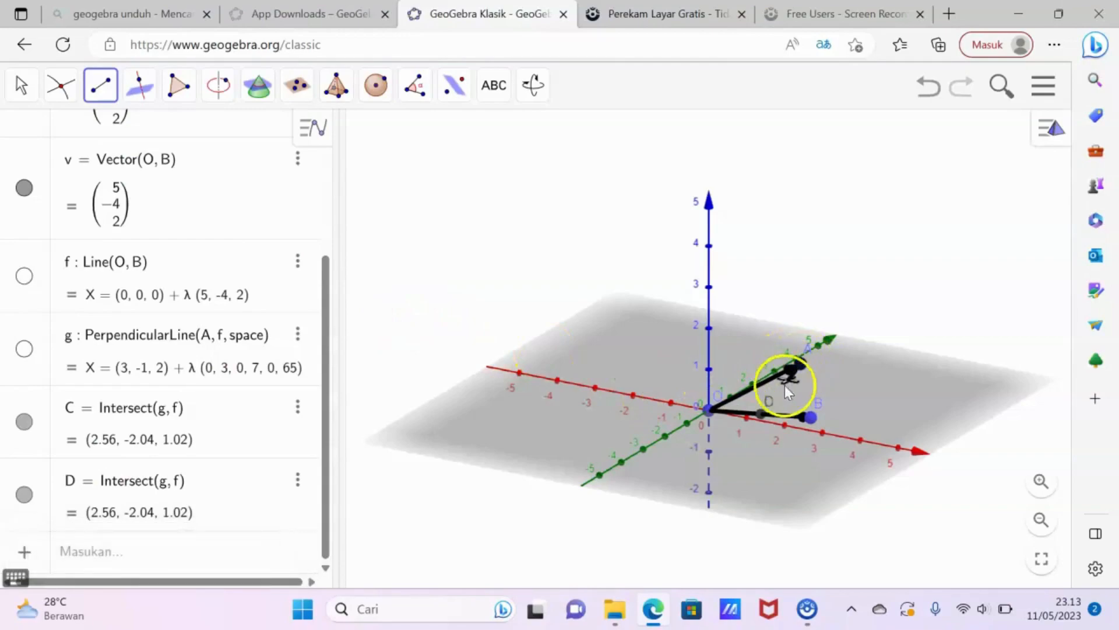
pyautogui.click(760, 417)
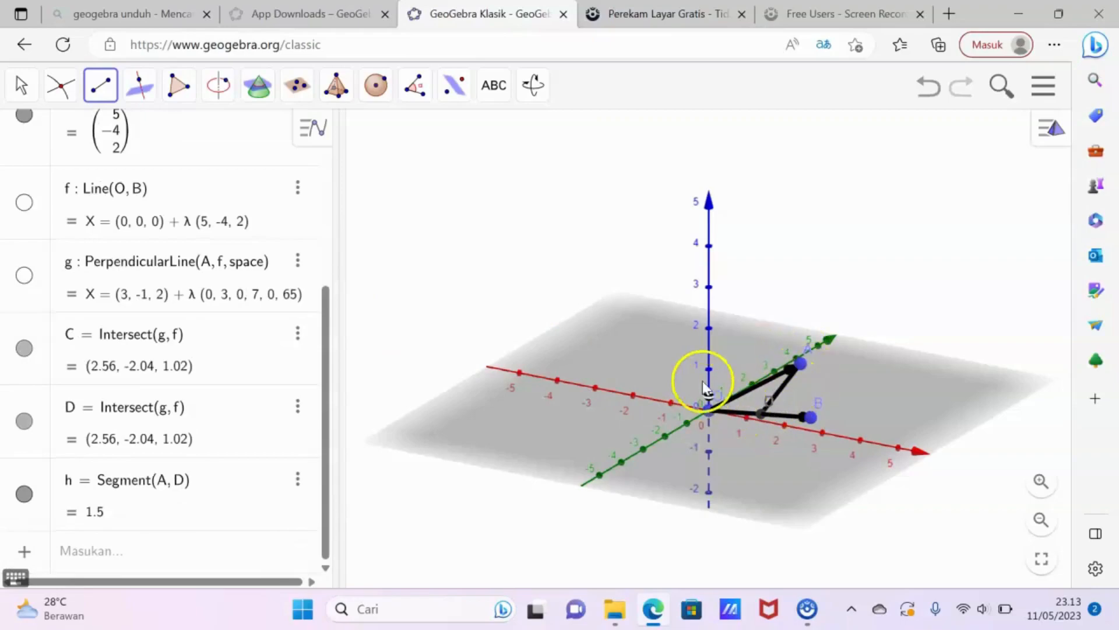